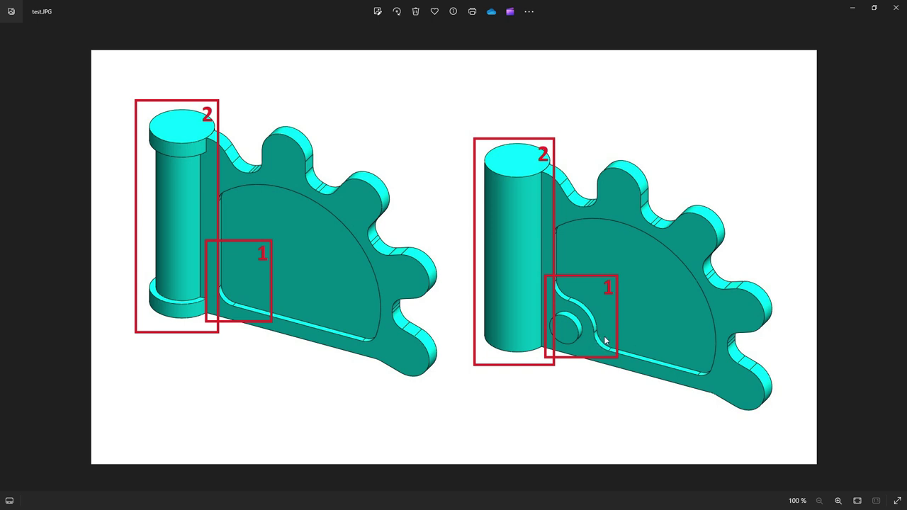
Step: Hide the reference photo and inspect the round boss feature, Boss-Extrude4
{"action": "left_click", "coordinate": [854, 8]}
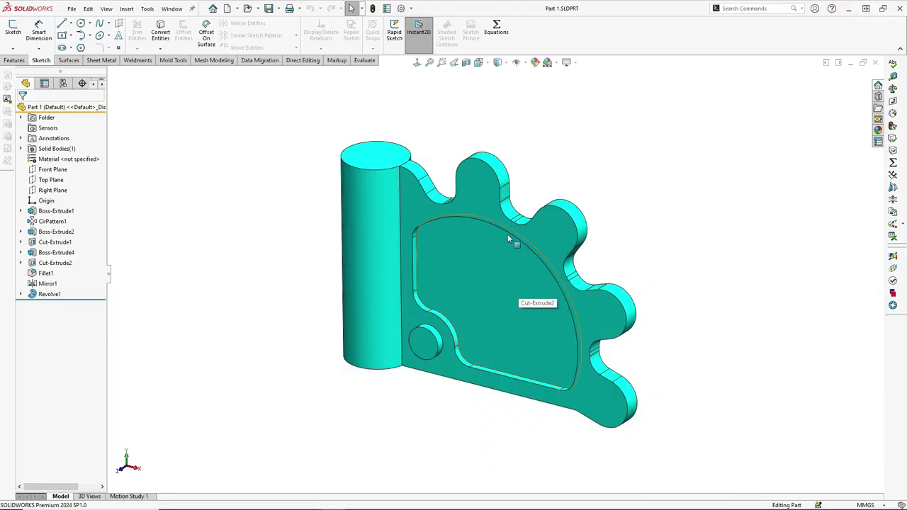
{"action": "scroll", "coordinate": [469, 276], "scroll_direction": "down", "scroll_amount": 1}
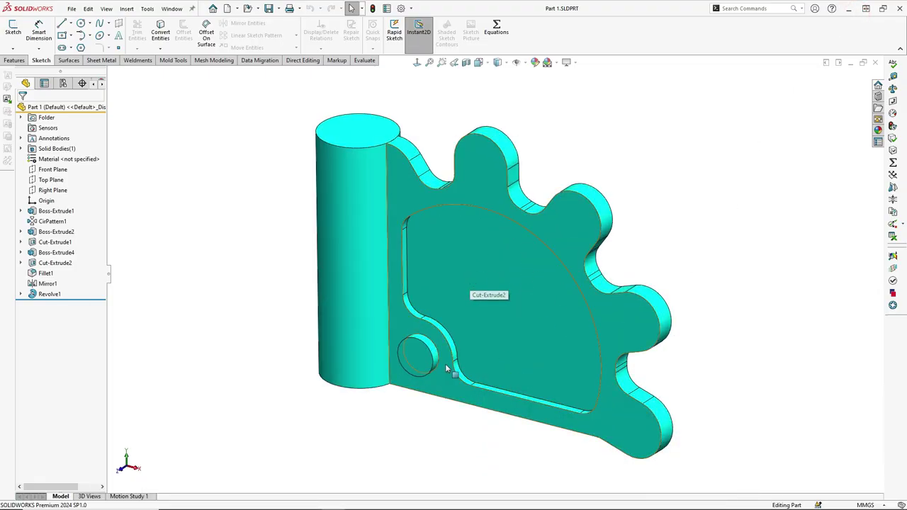
{"action": "left_click", "coordinate": [416, 354]}
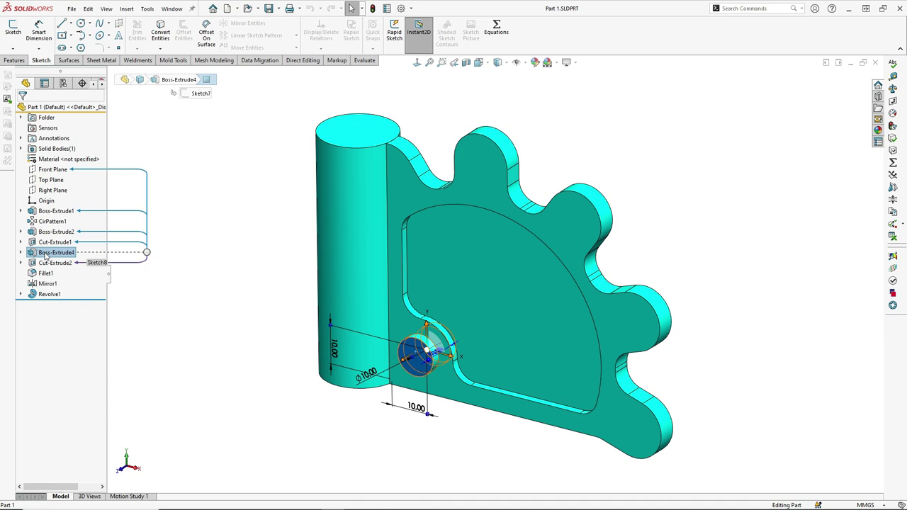
{"action": "left_click", "coordinate": [46, 253]}
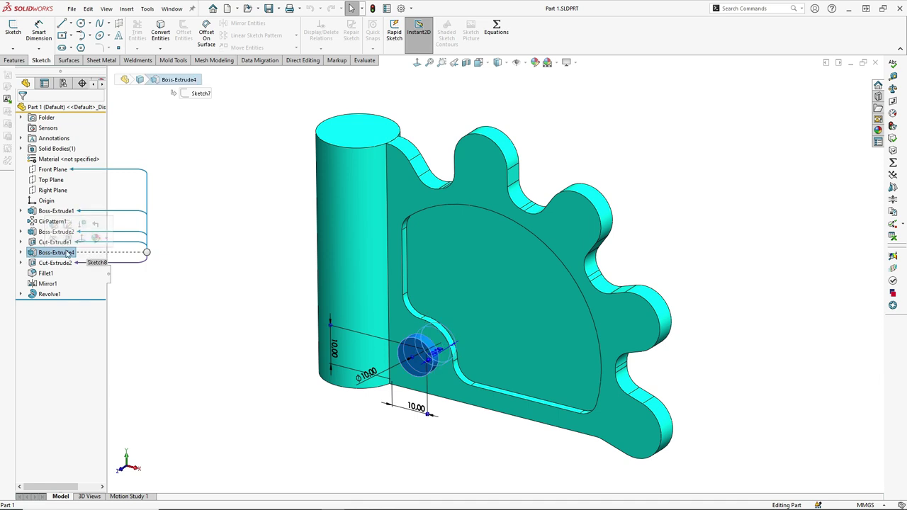
{"action": "left_click", "coordinate": [267, 334]}
Step: Inspect the curved slot cut, Cut-Extrude2, then clear the selection
{"action": "left_click", "coordinate": [459, 375]}
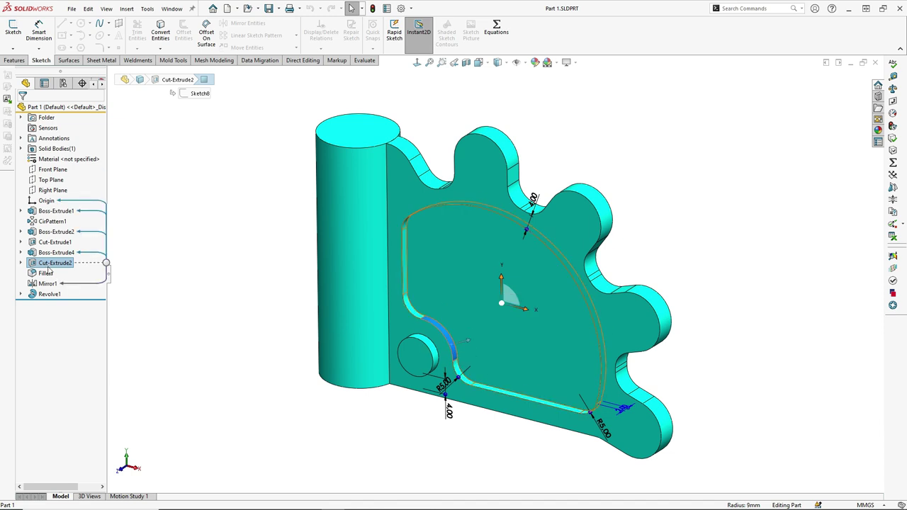
{"action": "left_click", "coordinate": [49, 264]}
{"action": "left_click", "coordinate": [183, 298]}
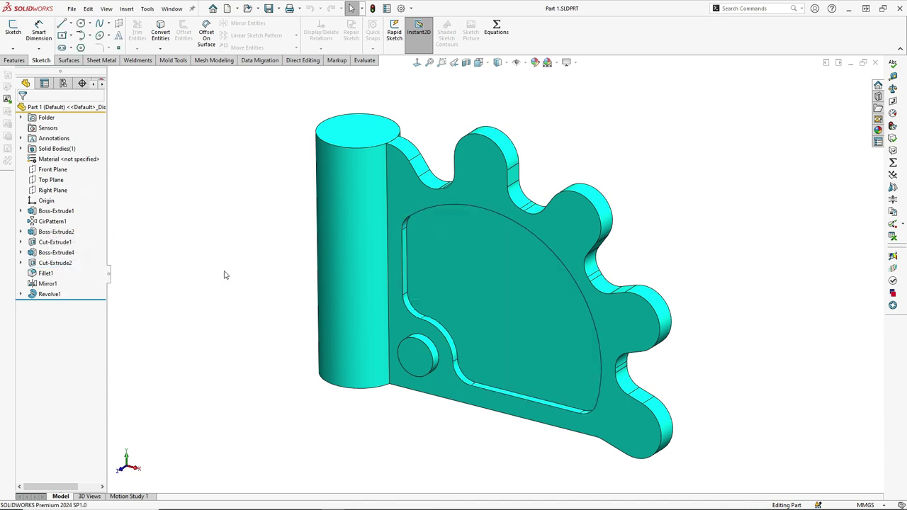
Step: Start Delete Face and select the round boss's side and end faces plus the first slot faces
{"action": "left_click", "coordinate": [312, 61]}
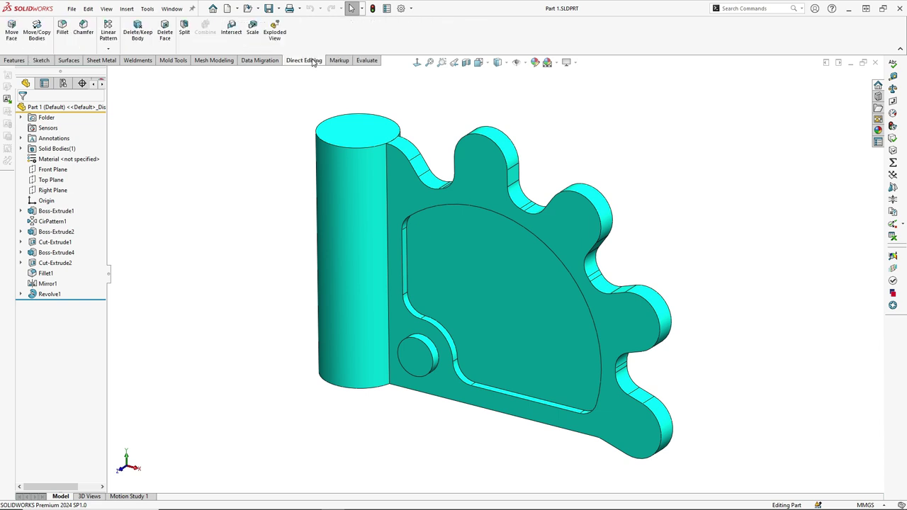
{"action": "left_click", "coordinate": [164, 36]}
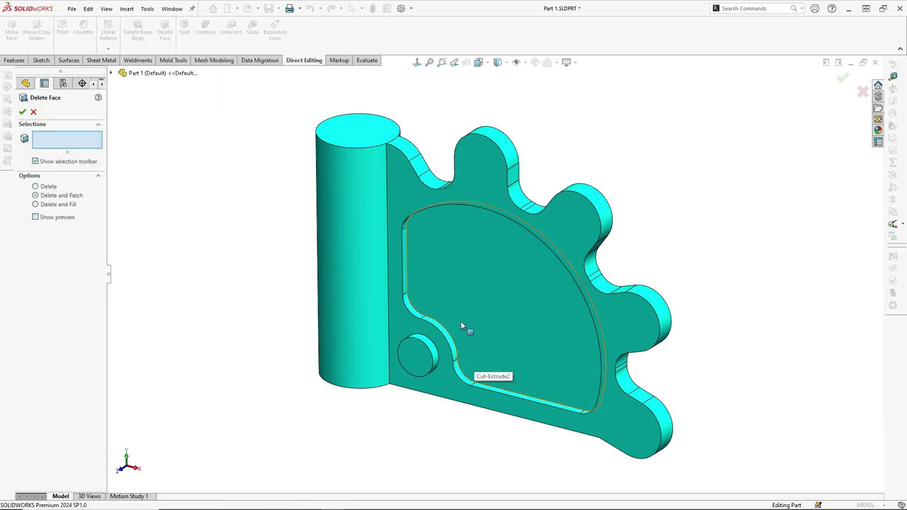
{"action": "scroll", "coordinate": [475, 327], "scroll_direction": "down", "scroll_amount": 4}
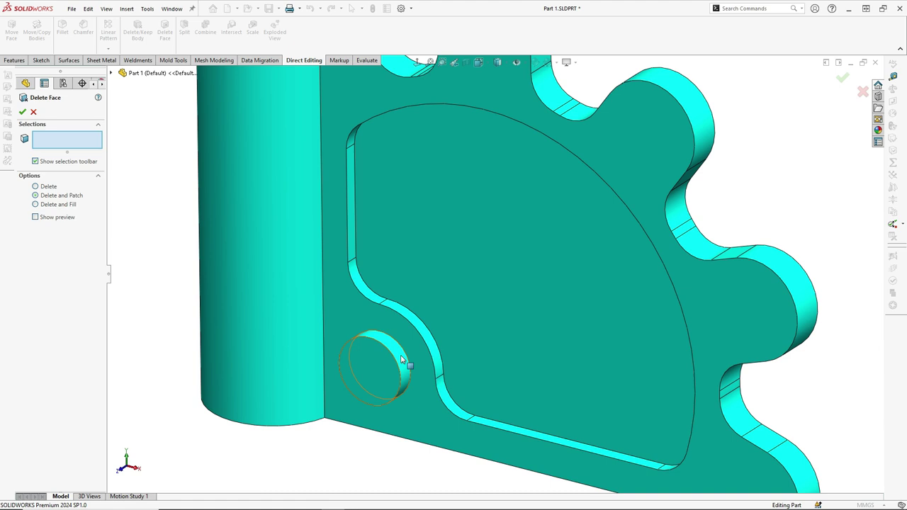
{"action": "left_click", "coordinate": [401, 360]}
{"action": "left_click", "coordinate": [377, 372]}
{"action": "left_click", "coordinate": [369, 298]}
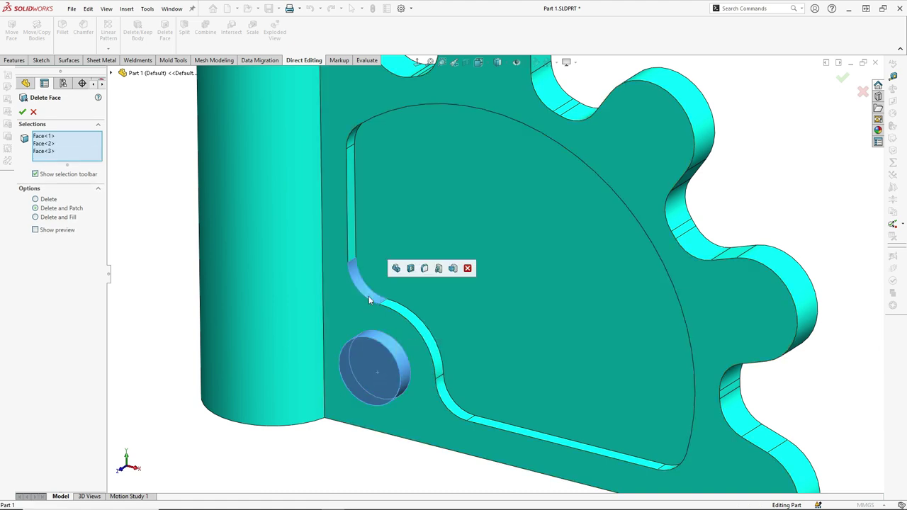
{"action": "left_click", "coordinate": [407, 319]}
{"action": "left_click", "coordinate": [445, 392]}
Step: From the other side, add the remaining curved slot and boss faces, ten in total, set to Delete and Patch
{"action": "scroll", "coordinate": [494, 357], "scroll_direction": "up", "scroll_amount": 5}
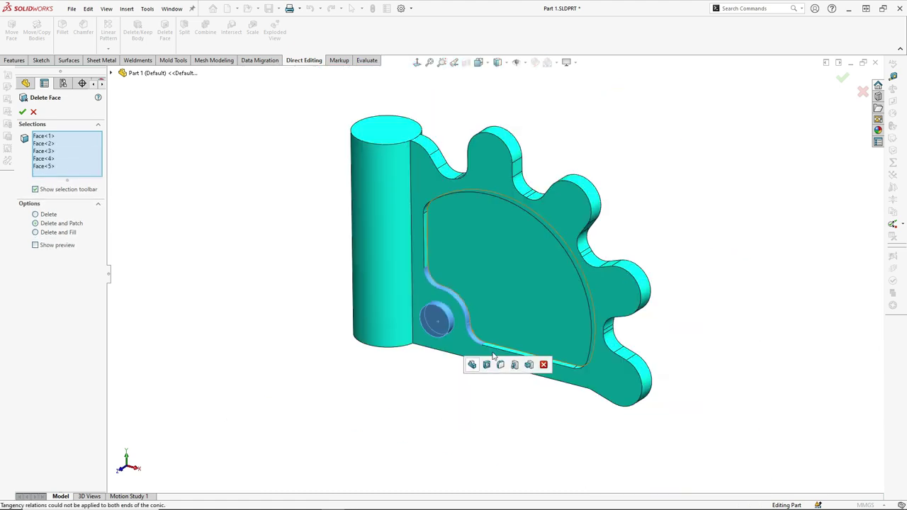
{"action": "middle_click_drag", "start_coordinate": [494, 356], "coordinate": [405, 399]}
{"action": "scroll", "coordinate": [559, 278], "scroll_direction": "down", "scroll_amount": 5}
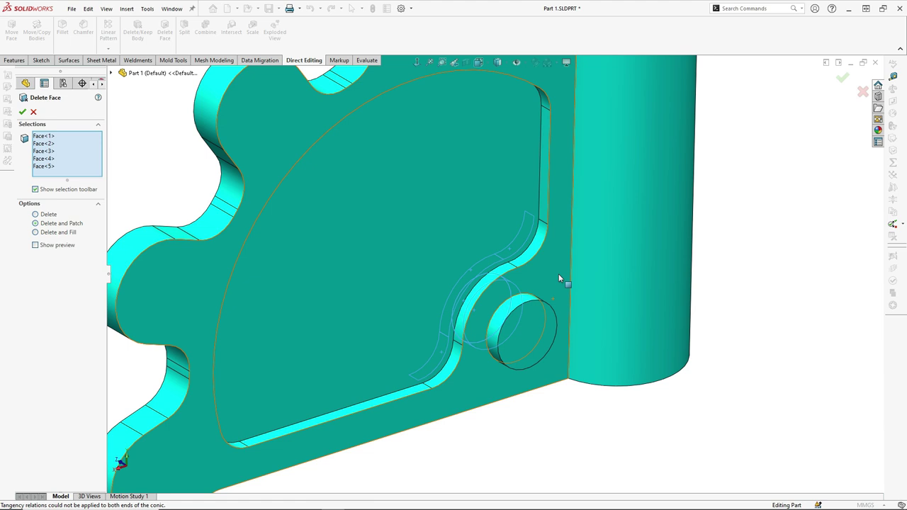
{"action": "left_click", "coordinate": [537, 243]}
{"action": "left_click", "coordinate": [508, 271]}
{"action": "left_click", "coordinate": [458, 336]}
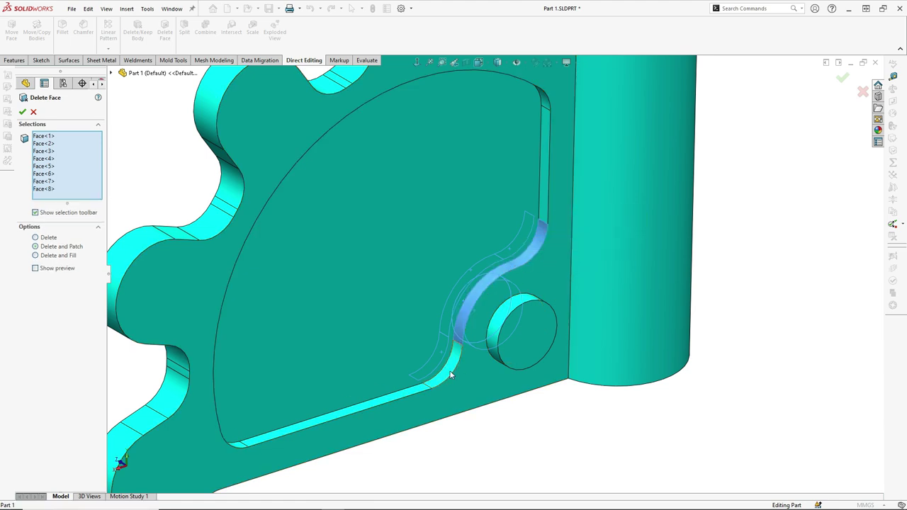
{"action": "left_click", "coordinate": [451, 375]}
{"action": "left_click", "coordinate": [515, 307]}
{"action": "left_click", "coordinate": [527, 344]}
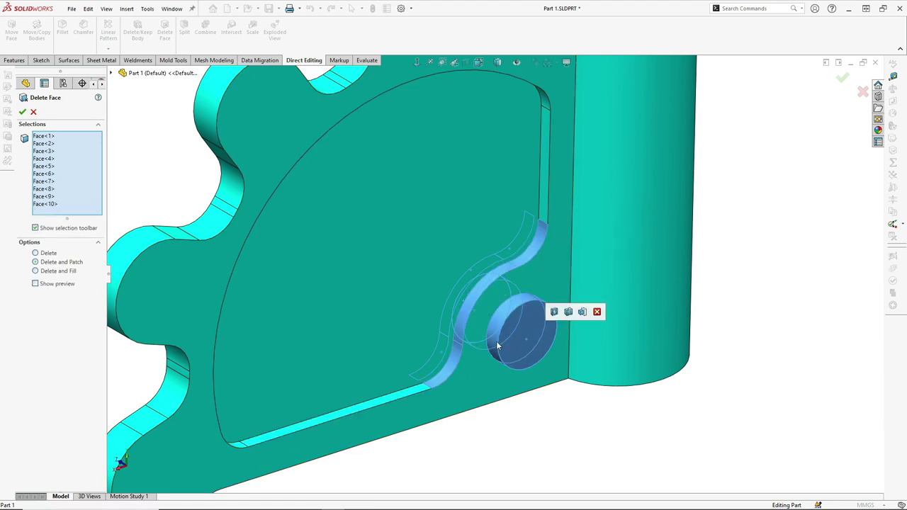
{"action": "scroll", "coordinate": [496, 341], "scroll_direction": "up", "scroll_amount": 5}
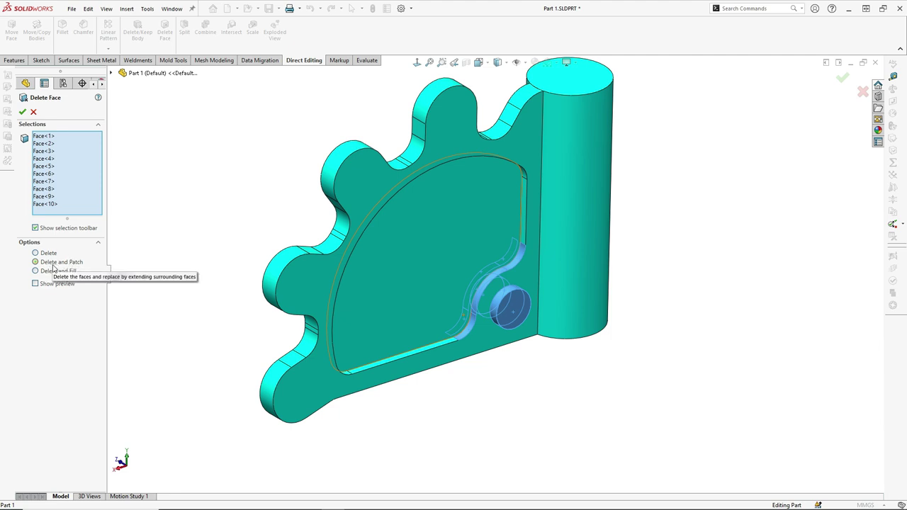
{"action": "middle_click_drag", "start_coordinate": [305, 281], "coordinate": [496, 260]}
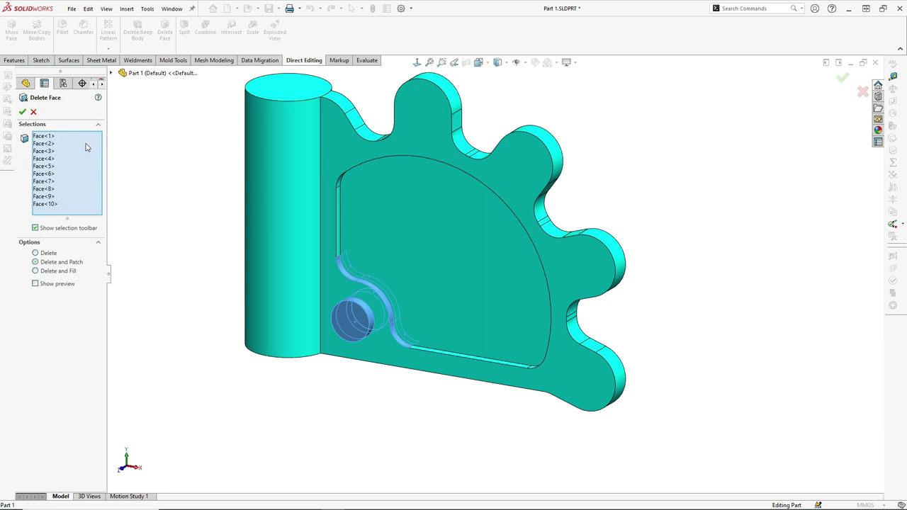
{"action": "left_click", "coordinate": [22, 114]}
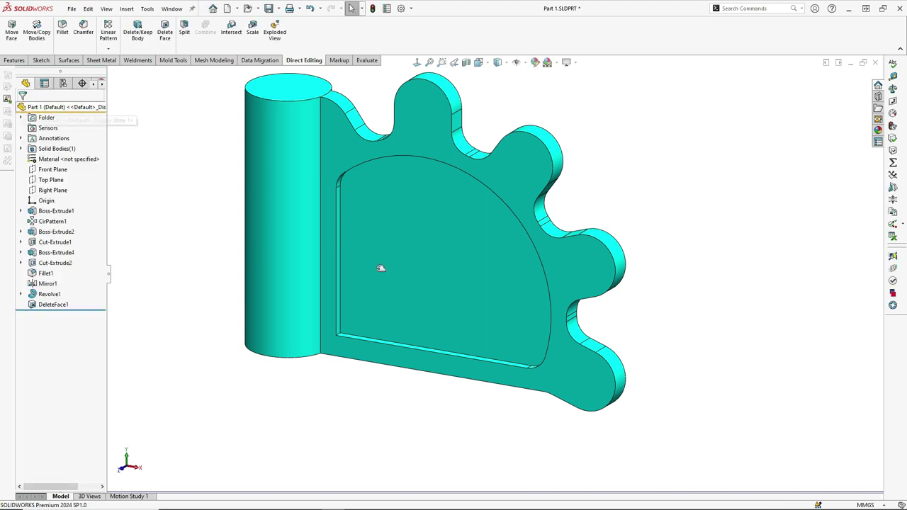
{"action": "middle_click_drag", "start_coordinate": [379, 265], "coordinate": [411, 296], "text": "ctrl"}
{"action": "scroll", "coordinate": [412, 297], "scroll_direction": "down", "scroll_amount": 1}
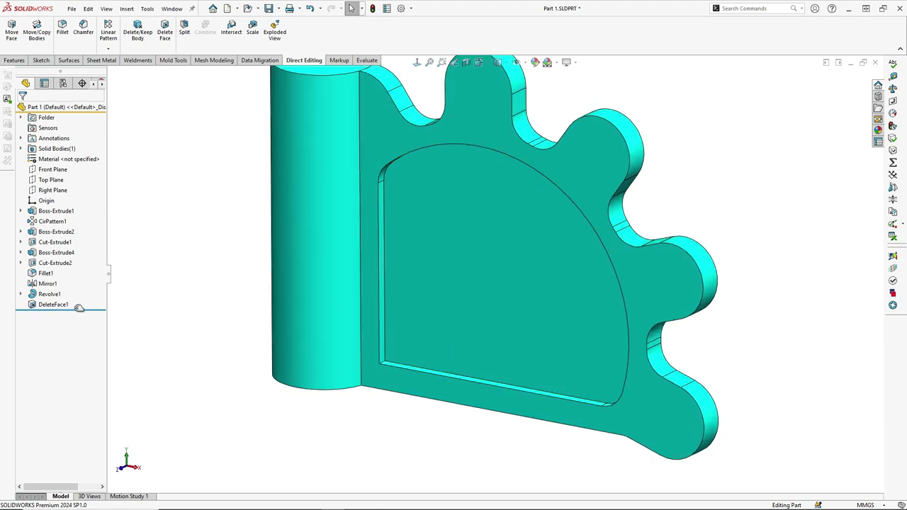
{"action": "left_click_drag", "start_coordinate": [84, 310], "coordinate": [84, 298]}
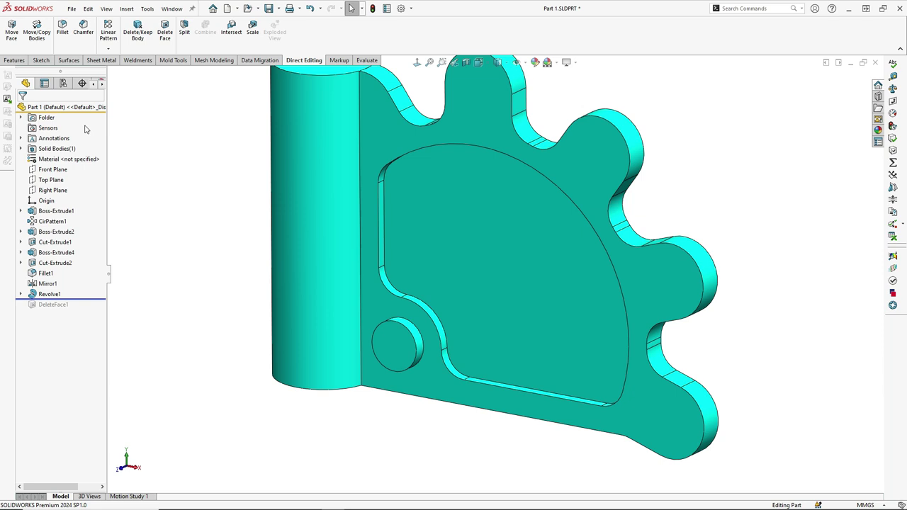
{"action": "left_click", "coordinate": [894, 76]}
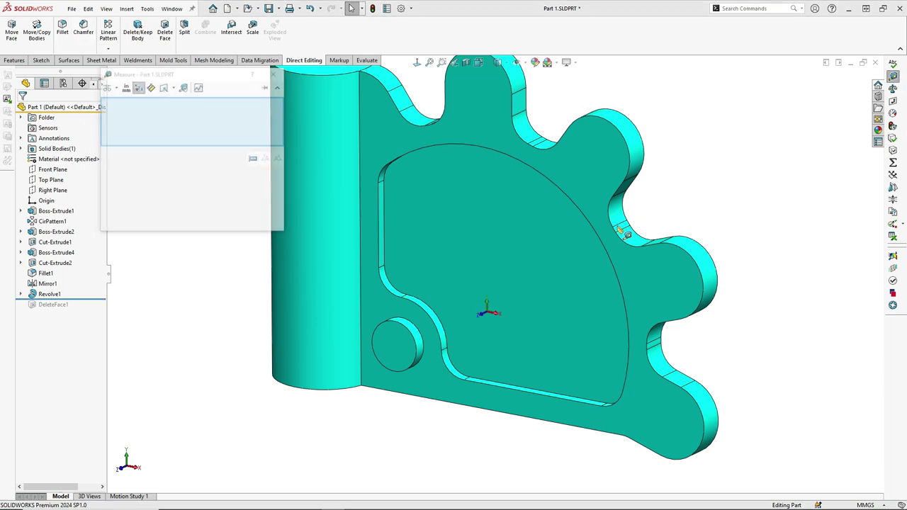
{"action": "left_click", "coordinate": [459, 376]}
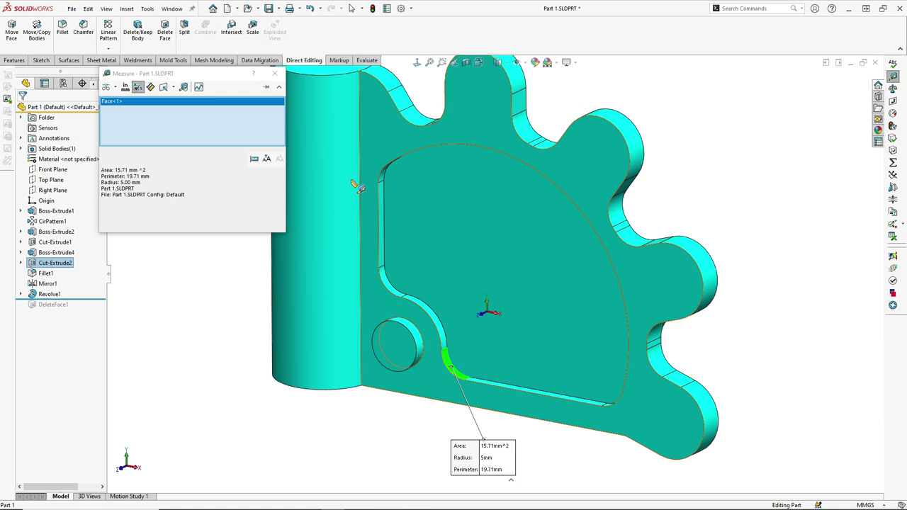
{"action": "left_click", "coordinate": [275, 74]}
{"action": "left_click_drag", "start_coordinate": [89, 306], "coordinate": [88, 318]}
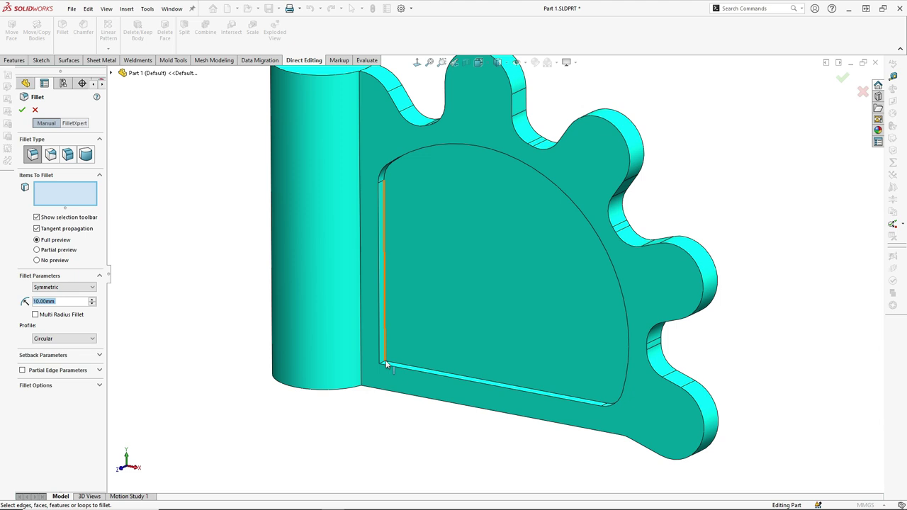
Step: Fillet the pocket's bottom and vertical inner edges with a 5 mm radius
{"action": "left_click", "coordinate": [414, 364]}
{"action": "key", "text": "shift+Left"}
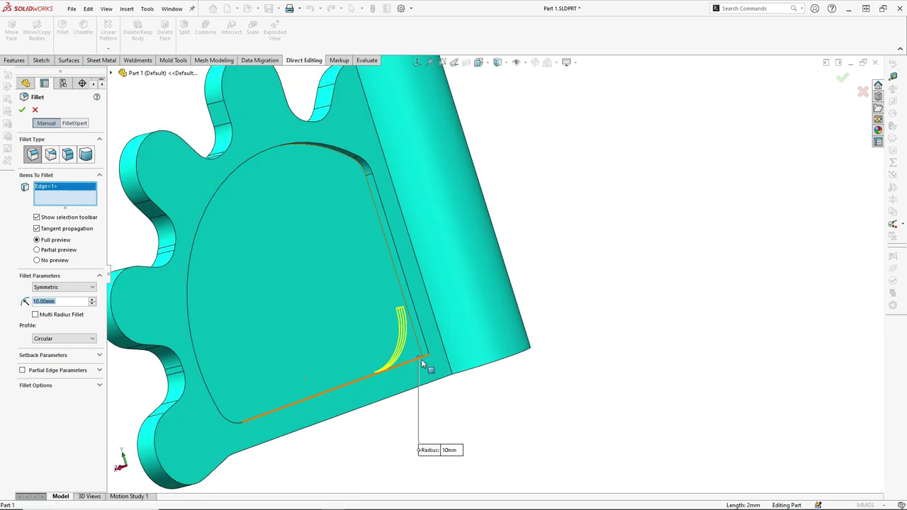
{"action": "key", "text": "Up"}
{"action": "key", "text": "Up"}
{"action": "key", "text": "Up"}
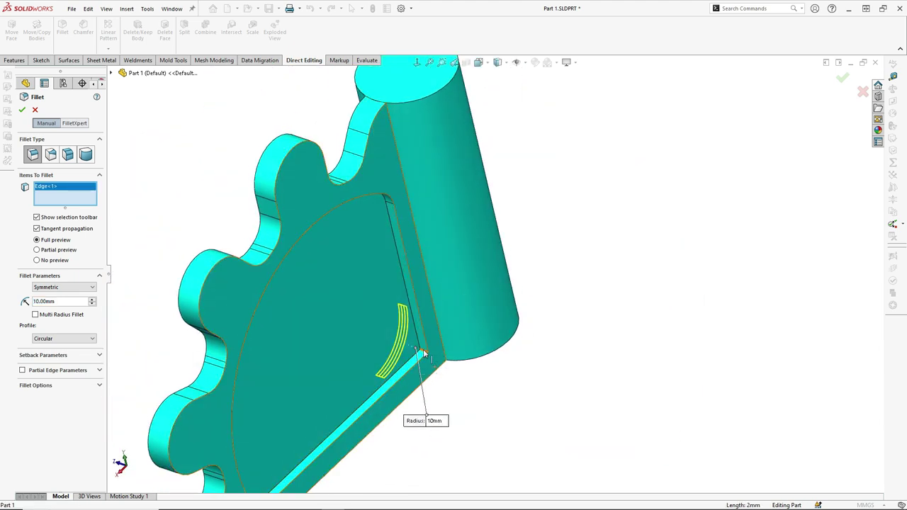
{"action": "left_click", "coordinate": [424, 351]}
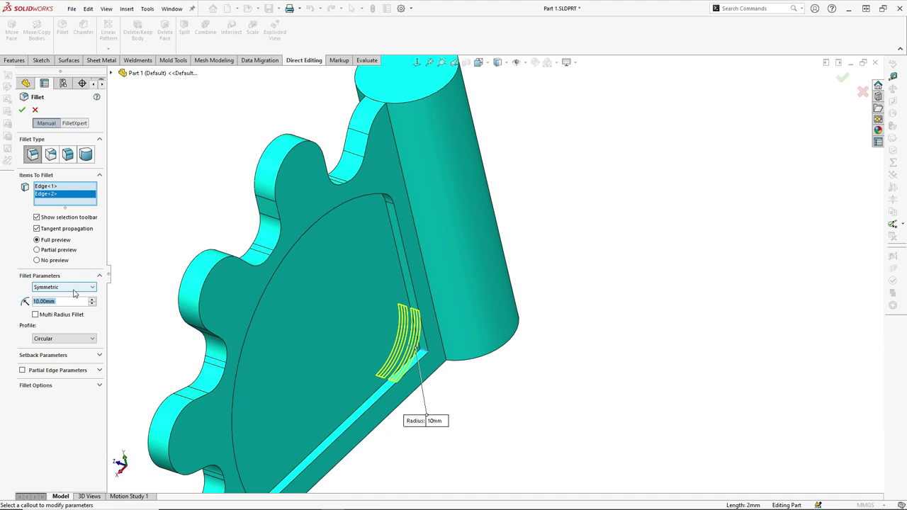
{"action": "type", "text": "5"}
{"action": "key", "text": "Return"}
{"action": "key", "text": "Return"}
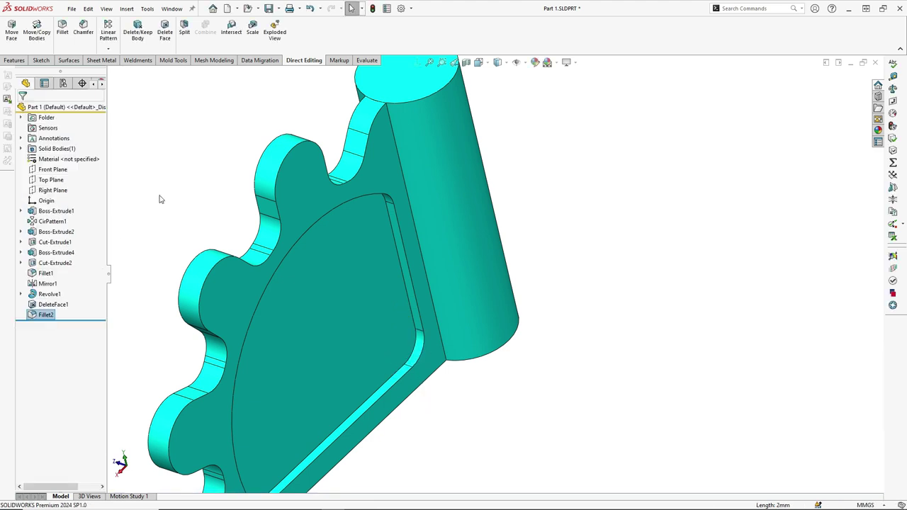
Step: Orbit back toward the front and switch to the reference photo of the gear parts
{"action": "scroll", "coordinate": [425, 213], "scroll_direction": "up", "scroll_amount": 2}
{"action": "middle_click_drag", "start_coordinate": [319, 233], "coordinate": [376, 300]}
{"action": "scroll", "coordinate": [362, 287], "scroll_direction": "down", "scroll_amount": 3}
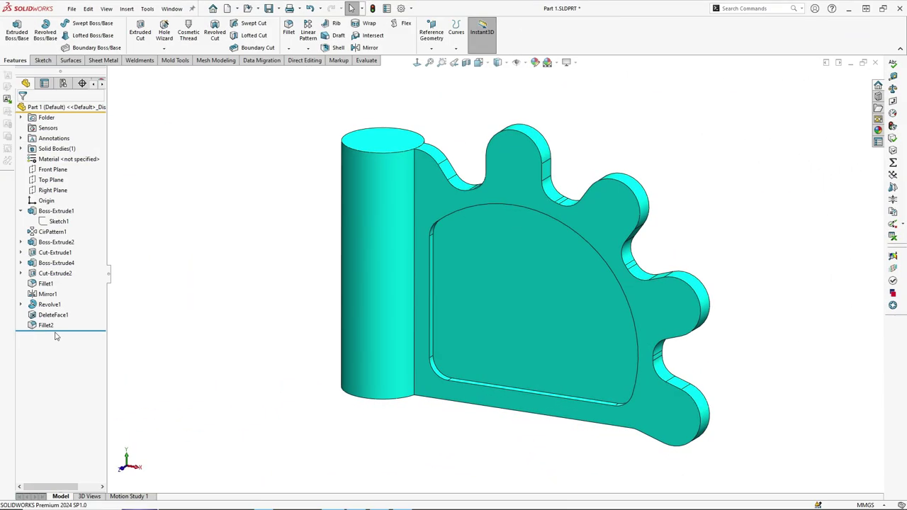
{"action": "key", "text": "alt+Tab"}
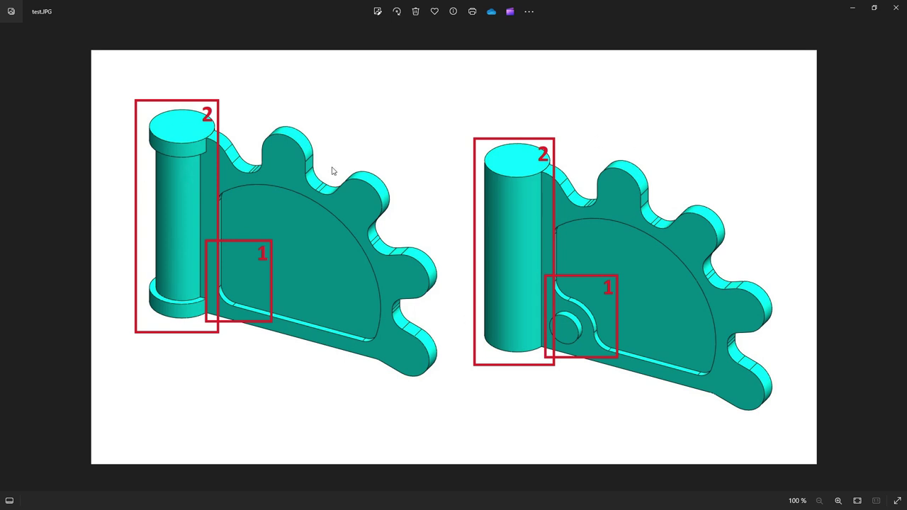
Step: Return to the part and start a sketch on the cylinder's top face
{"action": "left_click", "coordinate": [851, 10]}
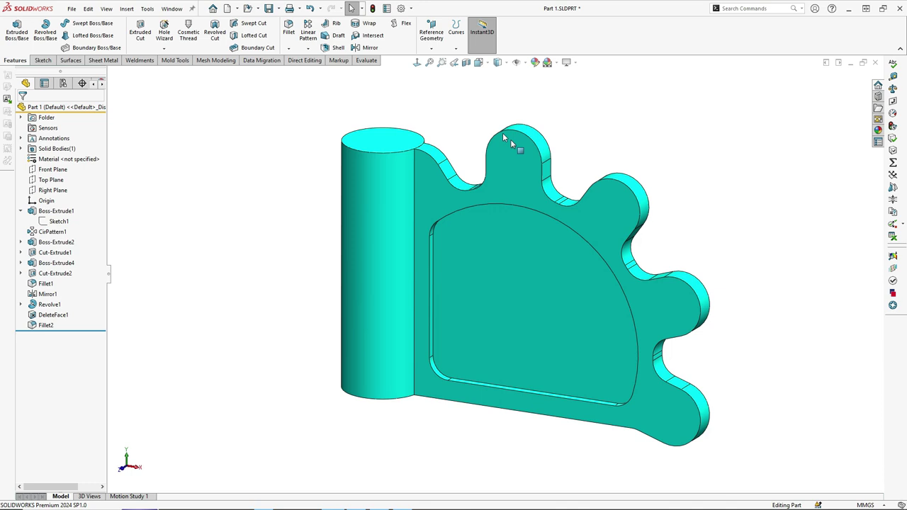
{"action": "middle_click_drag", "start_coordinate": [495, 250], "coordinate": [465, 280]}
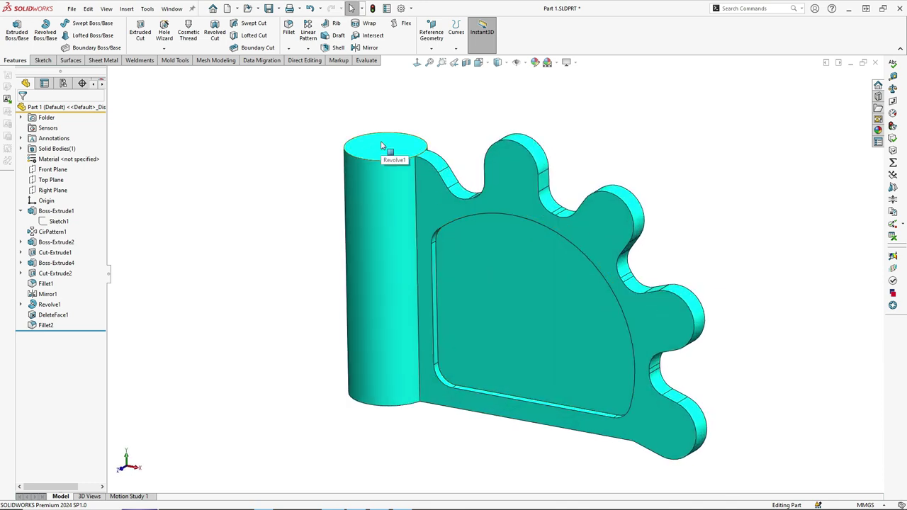
{"action": "left_click", "coordinate": [381, 145]}
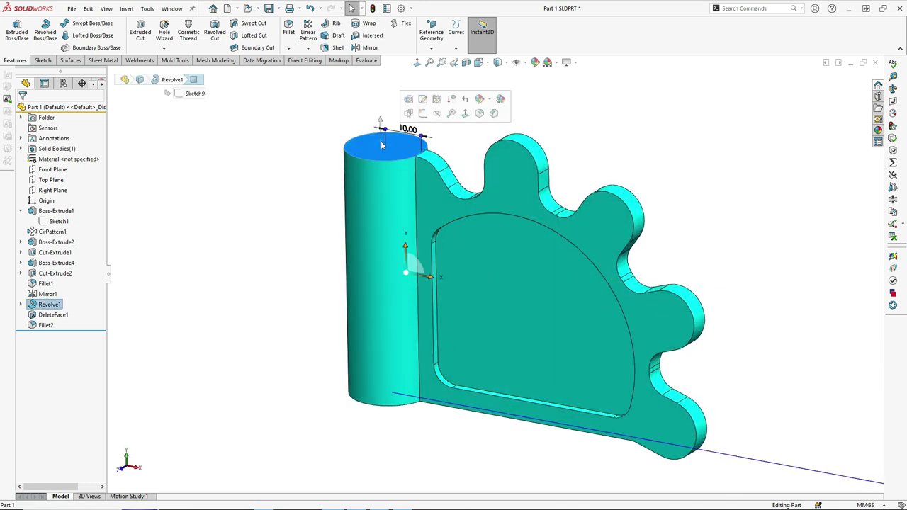
{"action": "left_click", "coordinate": [423, 114]}
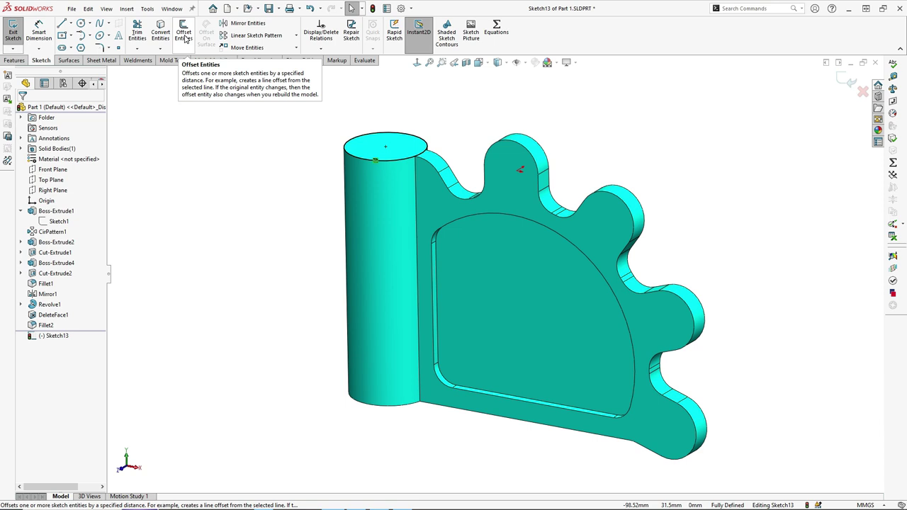
Step: Offset the cylinder's top circular edge inward to make the inner circle
{"action": "left_click", "coordinate": [183, 33]}
{"action": "left_click", "coordinate": [375, 155]}
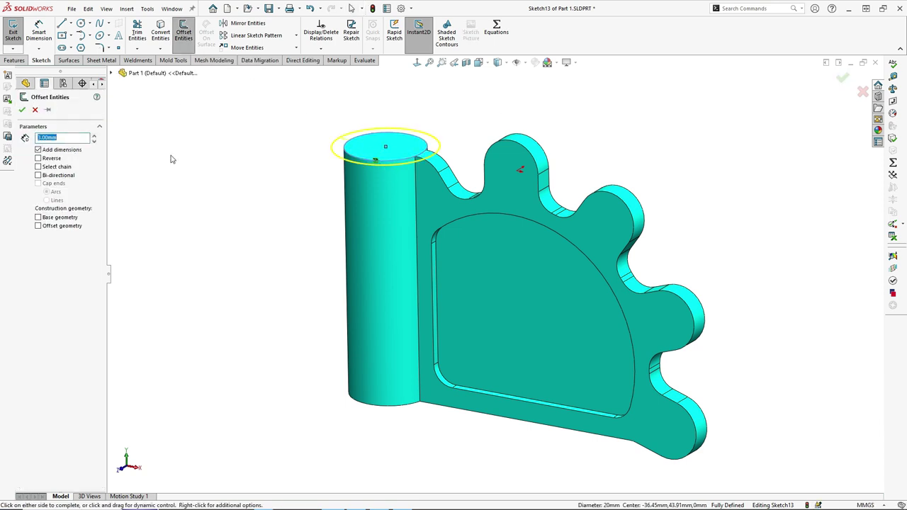
{"action": "left_click", "coordinate": [45, 163]}
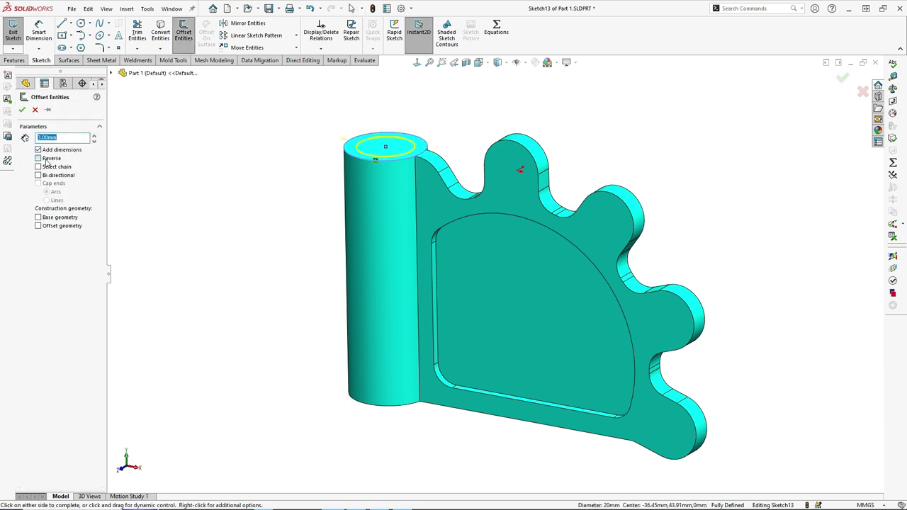
{"action": "left_click", "coordinate": [22, 110]}
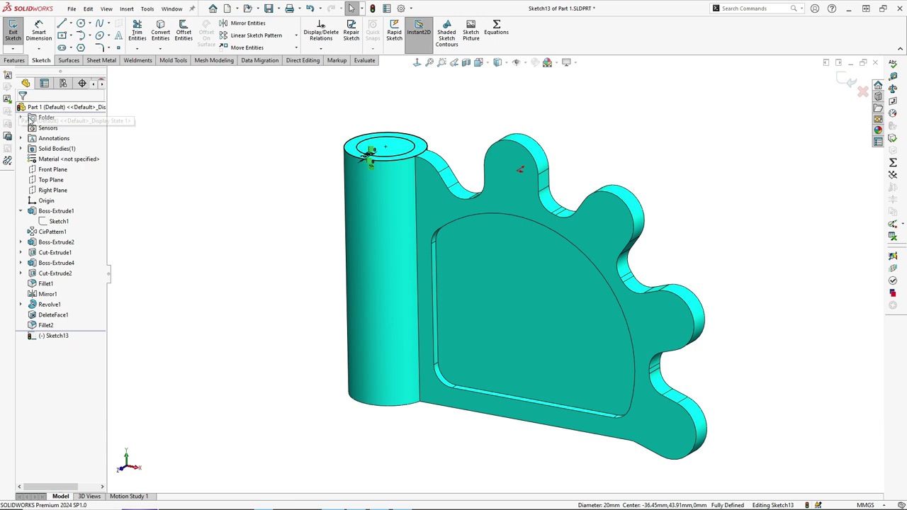
Step: Start an Extruded Cut from the sketch, beginning at a reversed 5 mm offset
{"action": "left_click", "coordinate": [14, 60]}
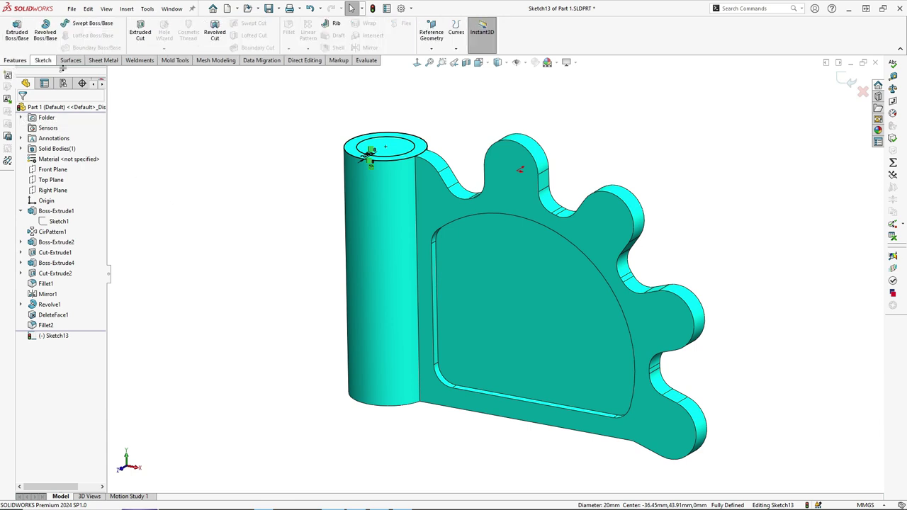
{"action": "left_click", "coordinate": [150, 41]}
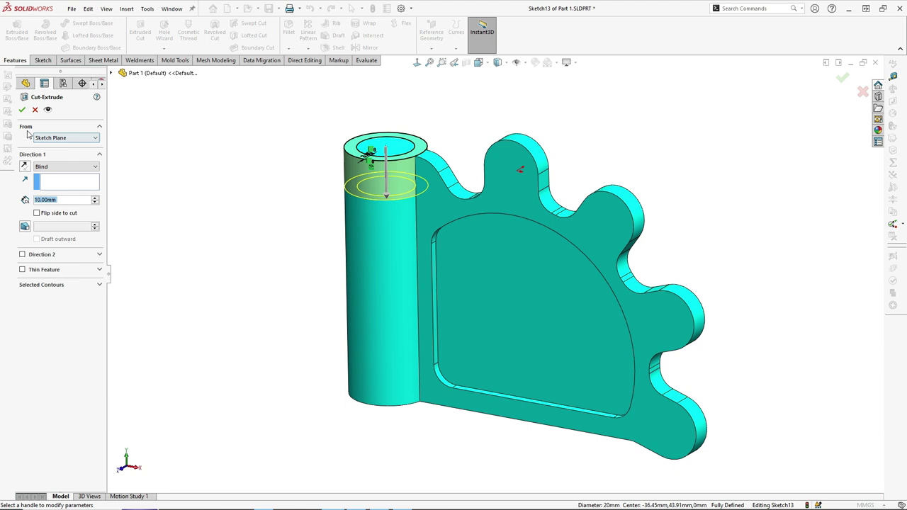
{"action": "left_click", "coordinate": [61, 139]}
{"action": "left_click", "coordinate": [61, 164]}
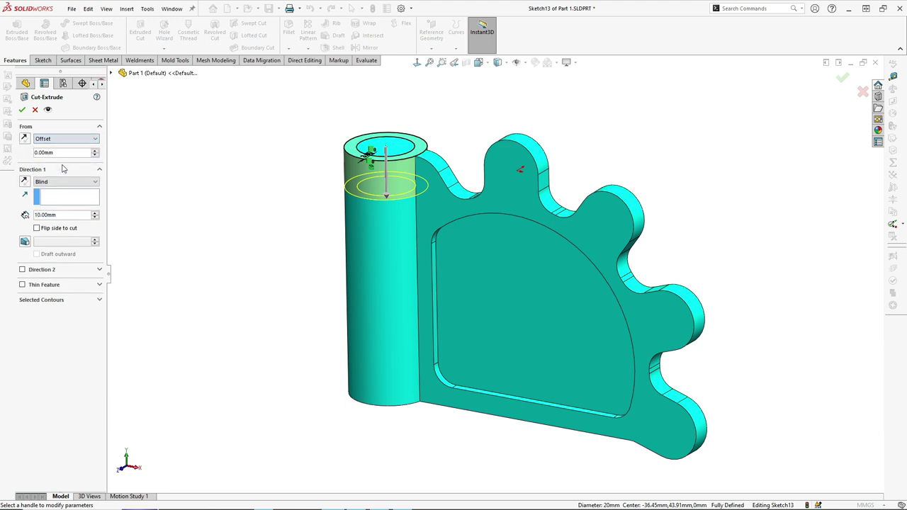
{"action": "double_click", "coordinate": [44, 152]}
{"action": "type", "text": "5"}
{"action": "key", "text": "Return"}
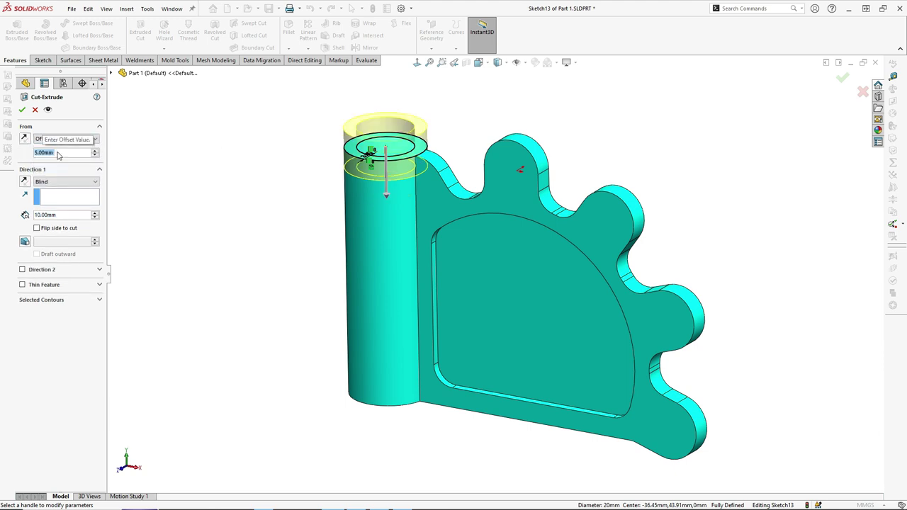
{"action": "left_click", "coordinate": [25, 138]}
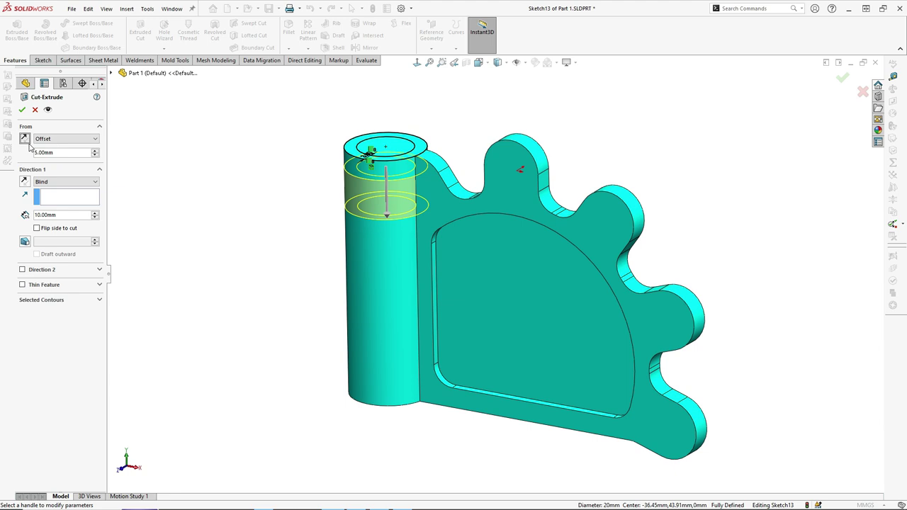
Step: End the cut 5 mm offset from the cylinder's bottom face and apply it
{"action": "left_click", "coordinate": [65, 182]}
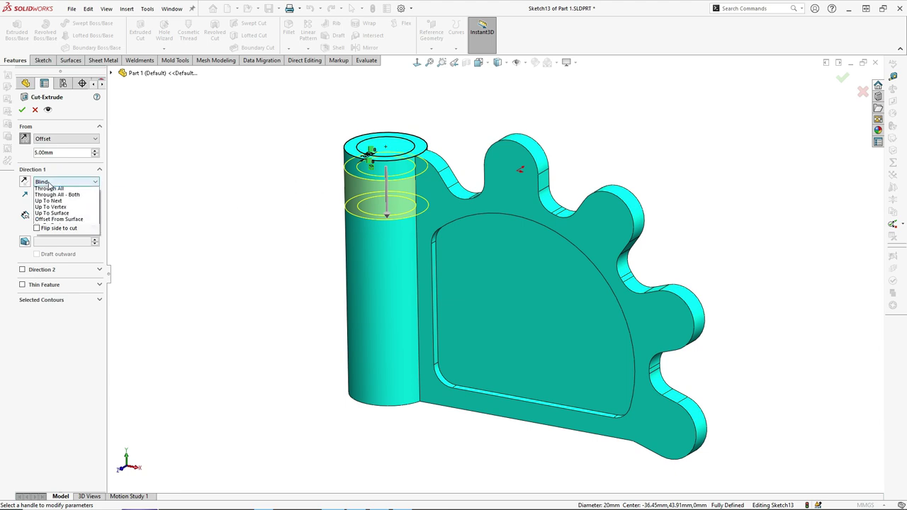
{"action": "left_click", "coordinate": [70, 227]}
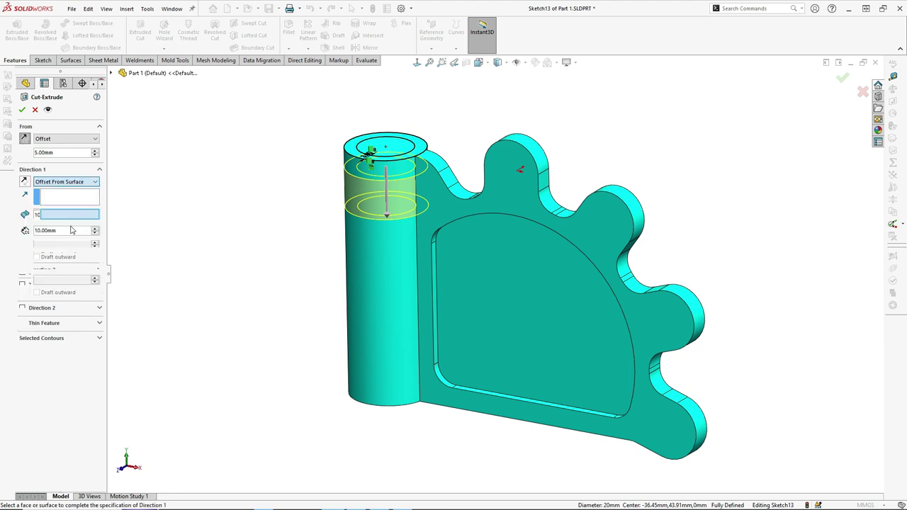
{"action": "middle_click_drag", "start_coordinate": [411, 411], "coordinate": [372, 416]}
{"action": "left_click", "coordinate": [371, 417]}
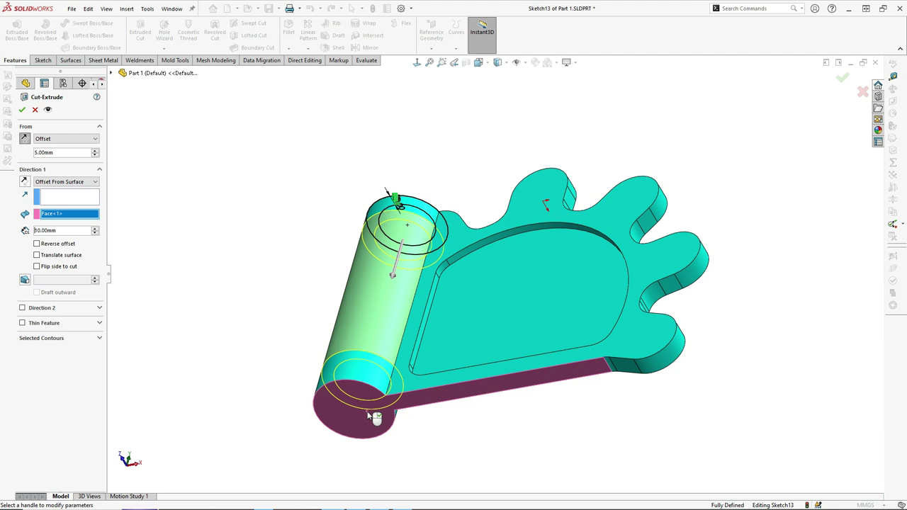
{"action": "double_click", "coordinate": [67, 235]}
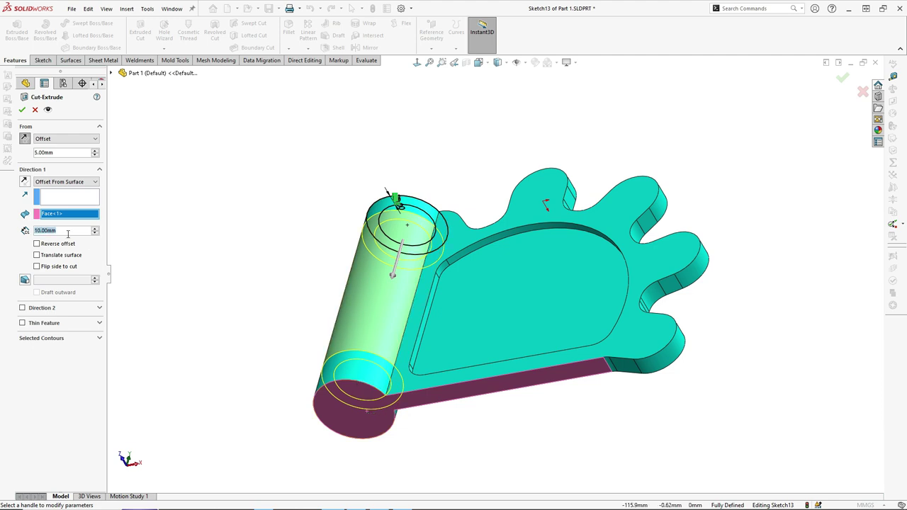
{"action": "type", "text": "5"}
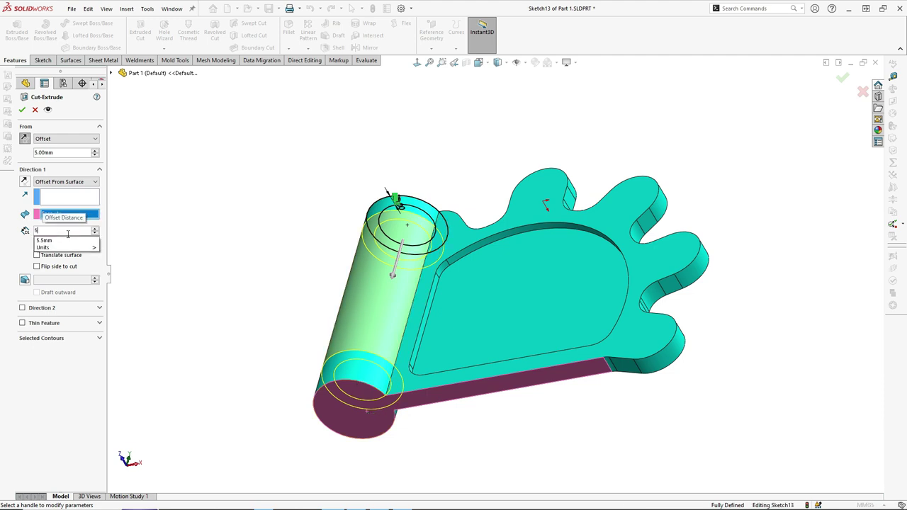
{"action": "key", "text": "Return"}
{"action": "middle_click_drag", "start_coordinate": [253, 276], "coordinate": [290, 430]}
{"action": "scroll", "coordinate": [290, 429], "scroll_direction": "down", "scroll_amount": 2}
{"action": "left_click", "coordinate": [22, 111]}
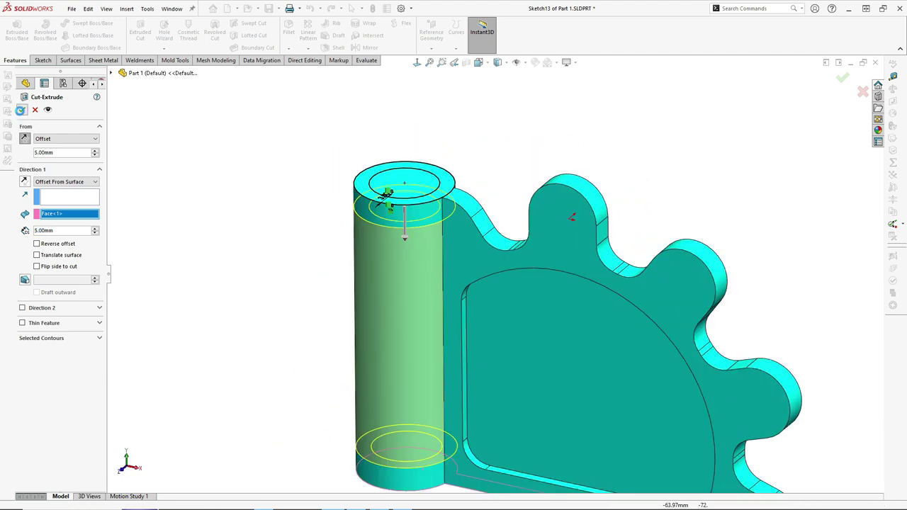
Step: View the resulting spool straight from the front
{"action": "scroll", "coordinate": [489, 326], "scroll_direction": "up", "scroll_amount": 4}
{"action": "scroll", "coordinate": [494, 339], "scroll_direction": "down", "scroll_amount": 2}
{"action": "middle_click_drag", "start_coordinate": [493, 339], "coordinate": [508, 269]}
{"action": "key", "text": "ctrl+1"}
{"action": "left_click", "coordinate": [303, 61]}
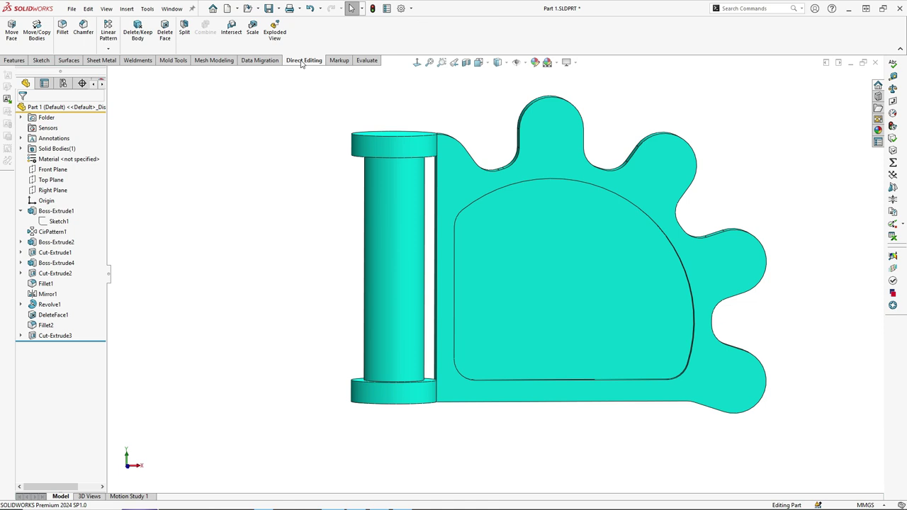
Step: Start Move Face and select the narrow face beside the gap, viewed from the front
{"action": "left_click", "coordinate": [12, 41]}
{"action": "scroll", "coordinate": [434, 197], "scroll_direction": "down", "scroll_amount": 5}
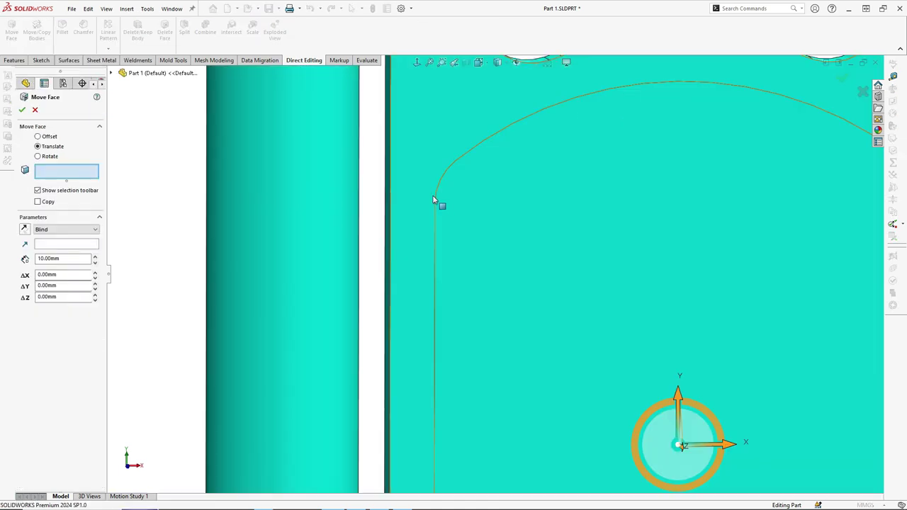
{"action": "left_click", "coordinate": [385, 189]}
{"action": "scroll", "coordinate": [385, 188], "scroll_direction": "up", "scroll_amount": 6}
{"action": "scroll", "coordinate": [400, 287], "scroll_direction": "down", "scroll_amount": 3}
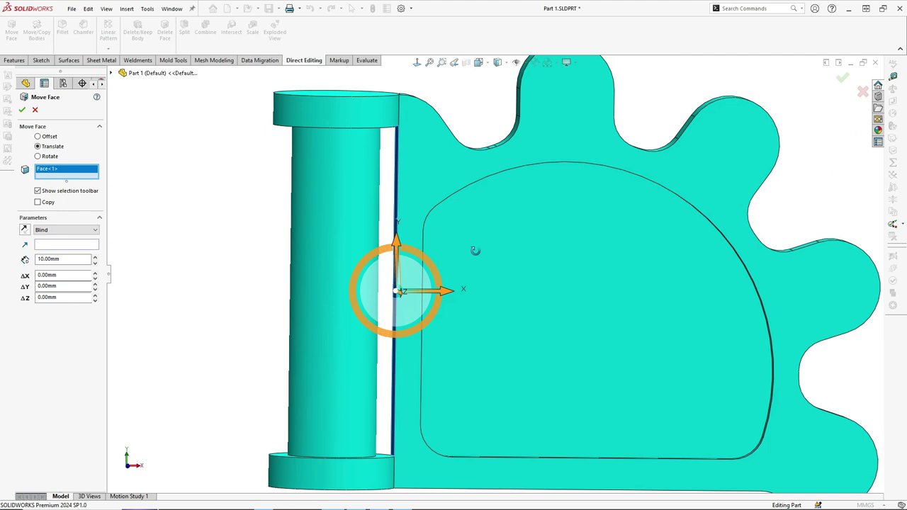
{"action": "left_click", "coordinate": [438, 63]}
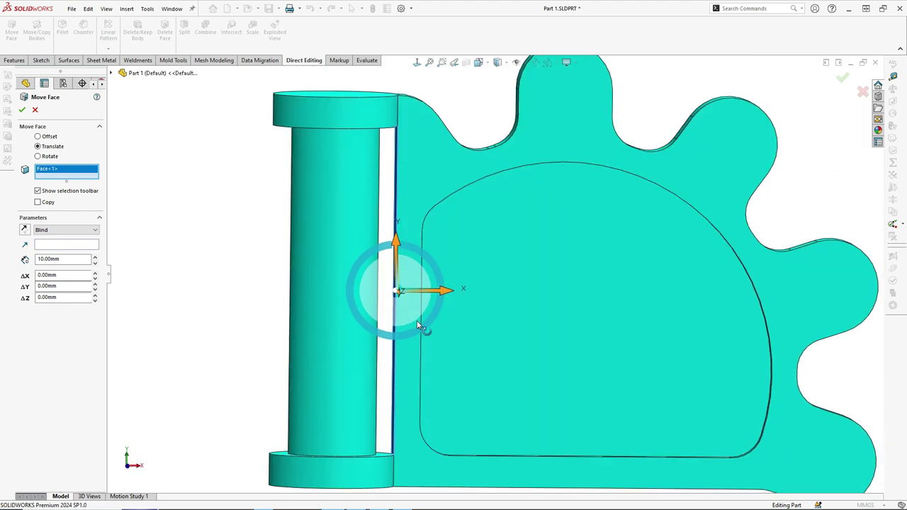
{"action": "key", "text": "ctrl+1"}
{"action": "scroll", "coordinate": [426, 301], "scroll_direction": "down", "scroll_amount": 5}
Step: Translate the face about 3.85 mm left to close the gap, then orbit to check it
{"action": "left_click_drag", "start_coordinate": [469, 290], "coordinate": [421, 301]}
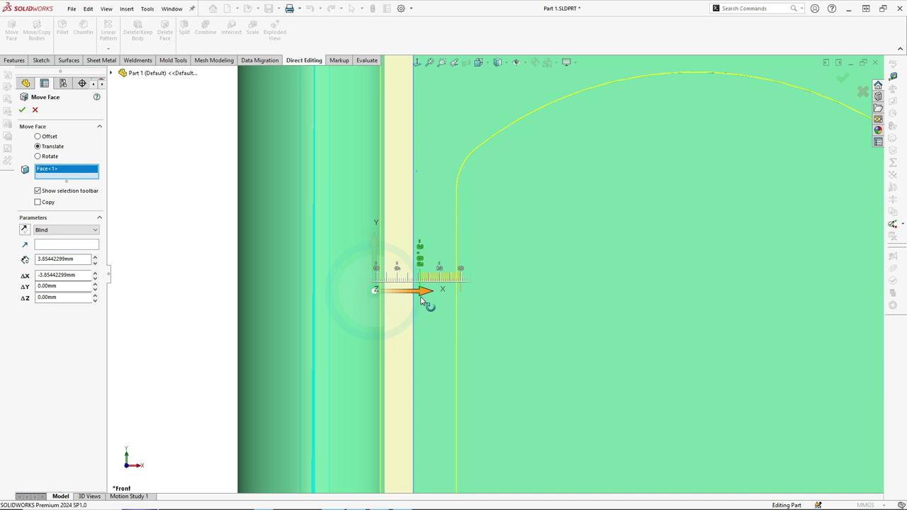
{"action": "scroll", "coordinate": [425, 340], "scroll_direction": "up", "scroll_amount": 4}
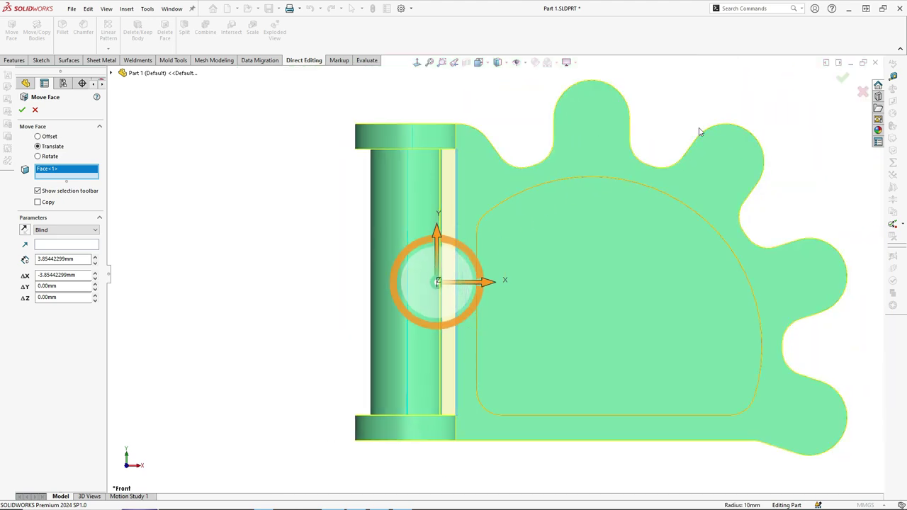
{"action": "left_click", "coordinate": [842, 80]}
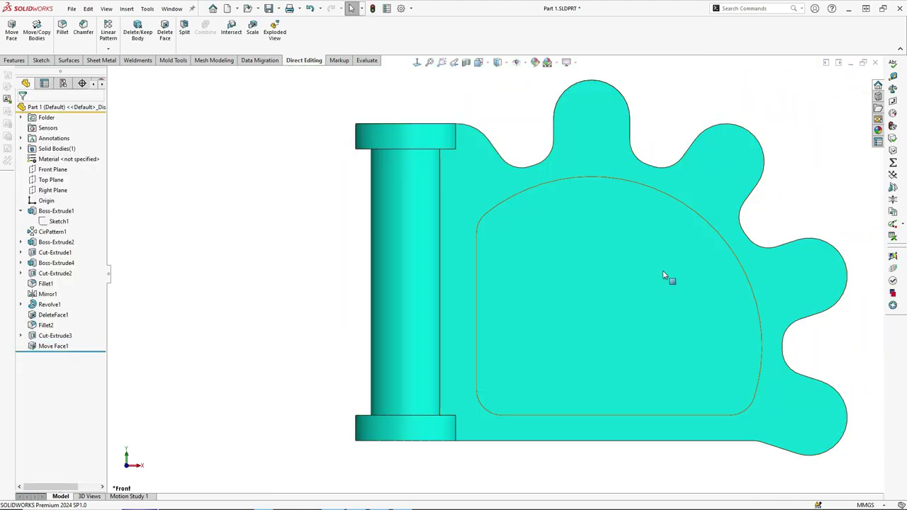
{"action": "middle_click_drag", "start_coordinate": [668, 277], "coordinate": [599, 318]}
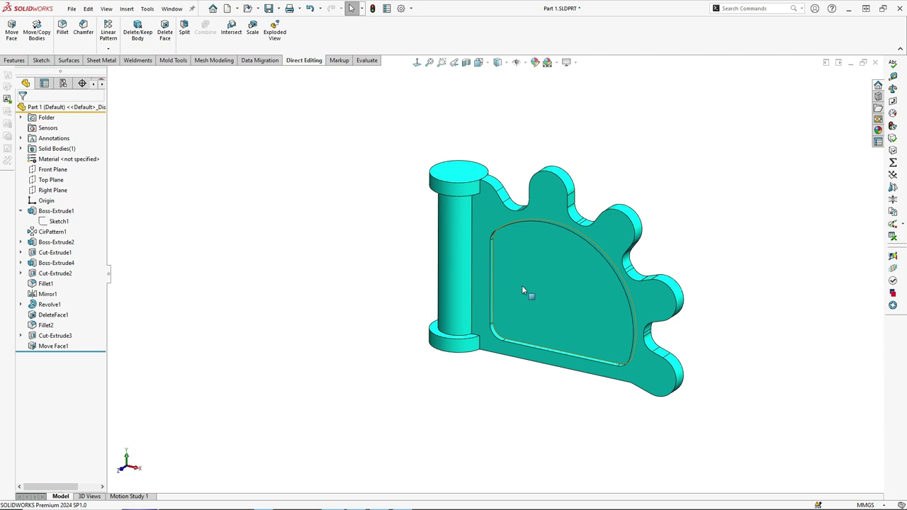
{"action": "middle_click_drag", "start_coordinate": [522, 290], "coordinate": [381, 287]}
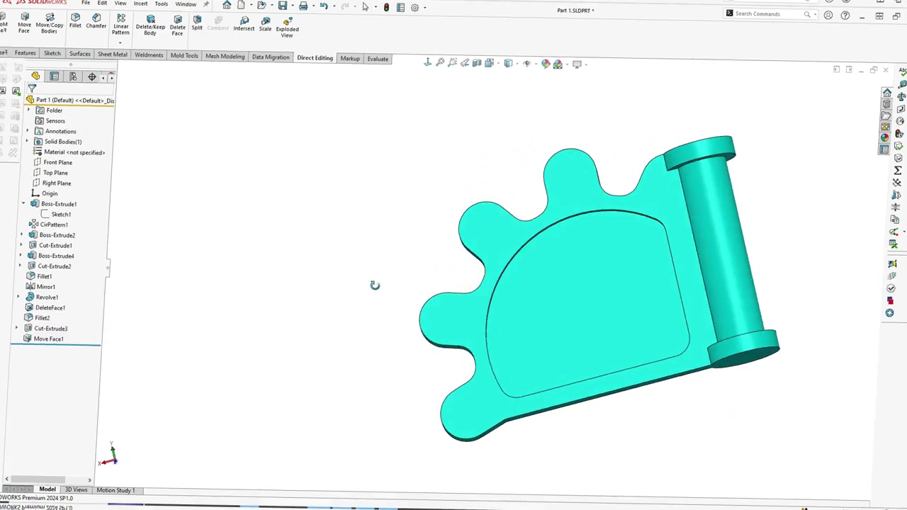